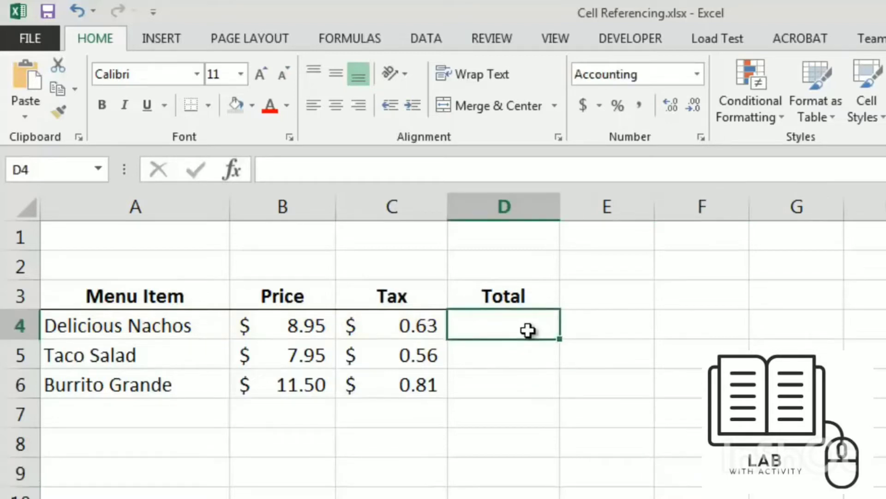
# Enter the formula =B4+C4 in cell D4 to total the price and tax for Delicious Nachos.
pyautogui.write('=')
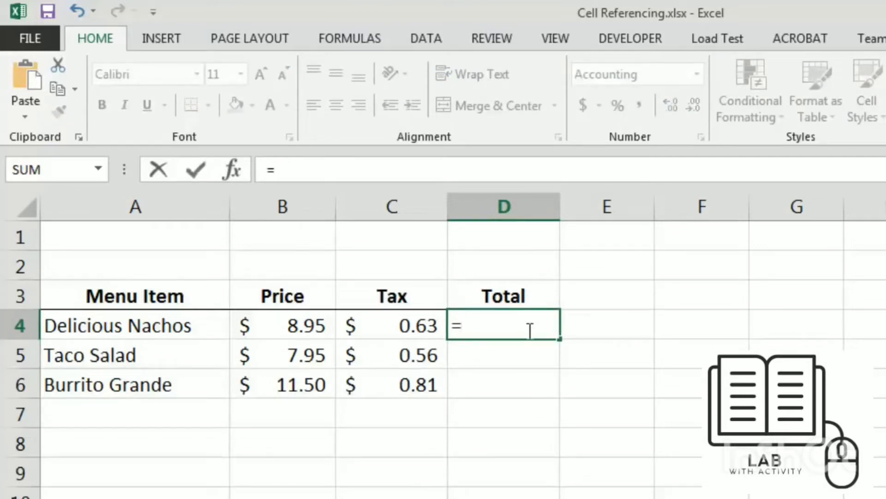
pyautogui.write('B4+C')
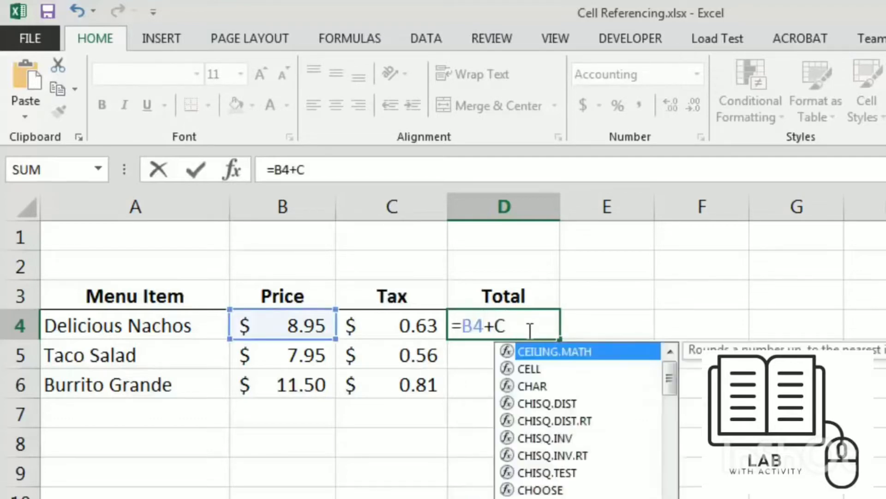
pyautogui.write('4')
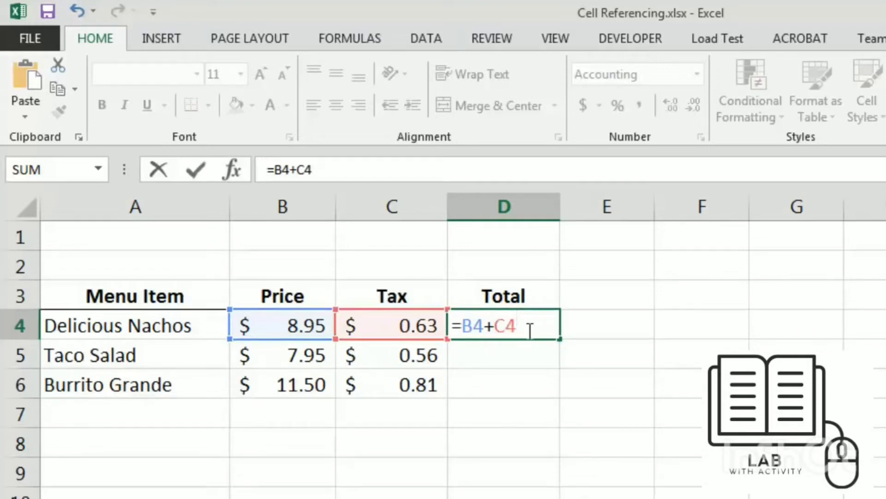
pyautogui.press('Return')
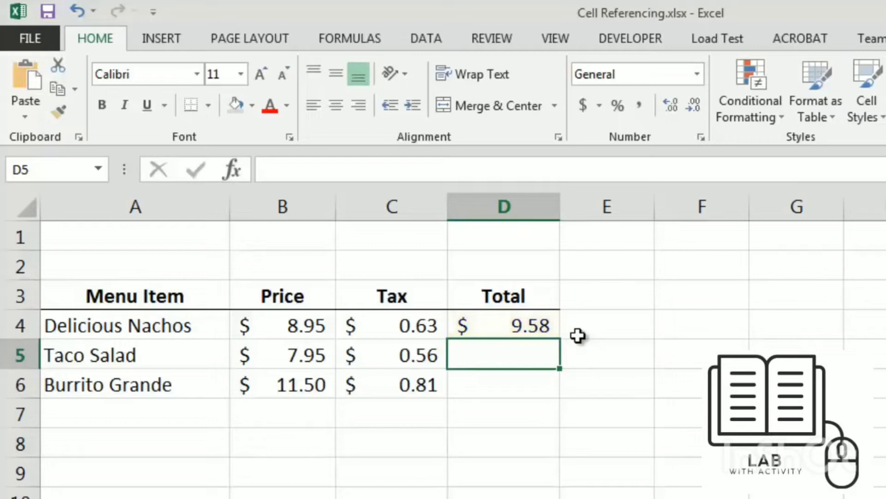
# Fill the total formula from D4 down through D6 for the remaining menu items.
pyautogui.click(547, 326)
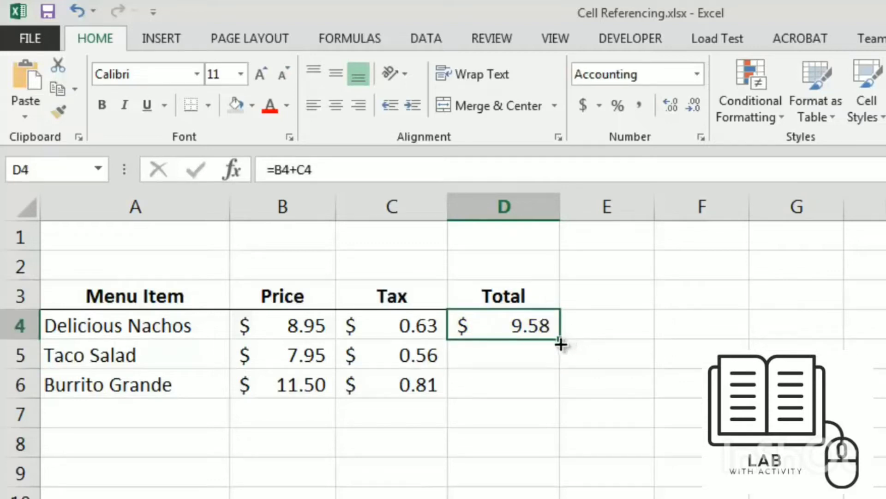
pyautogui.moveTo(561, 344); pyautogui.dragTo(558, 392)
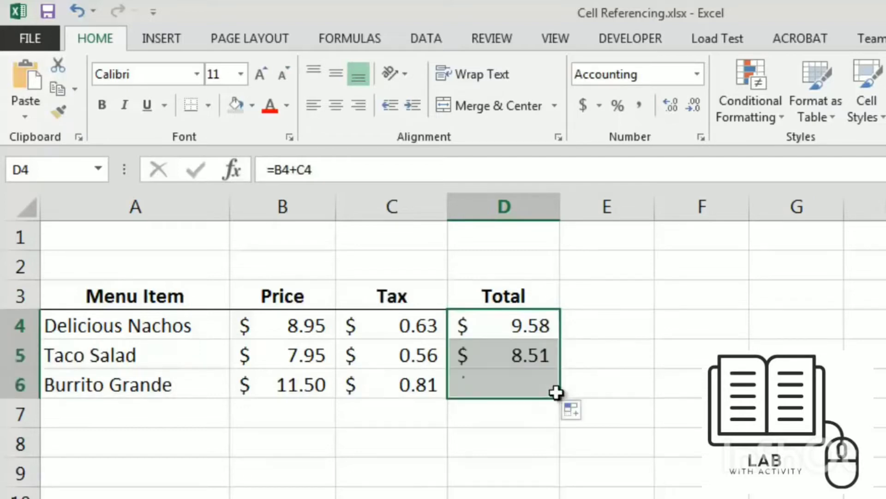
pyautogui.click(592, 391)
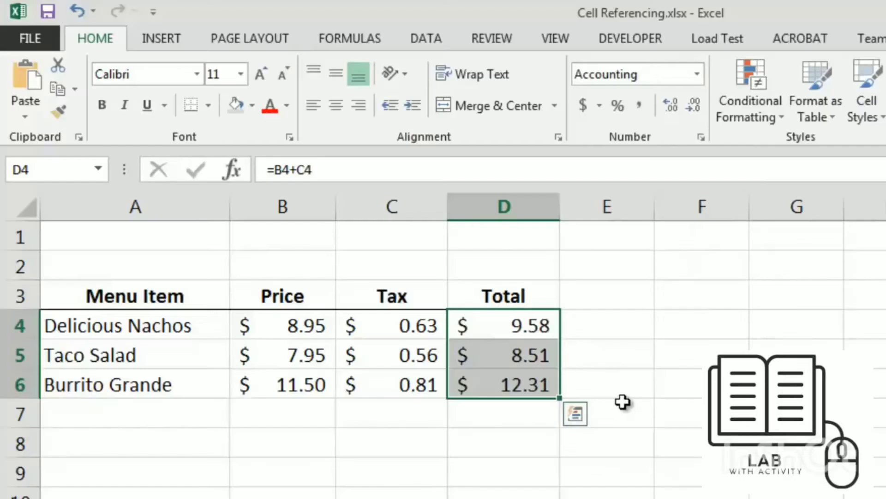
pyautogui.click(624, 402)
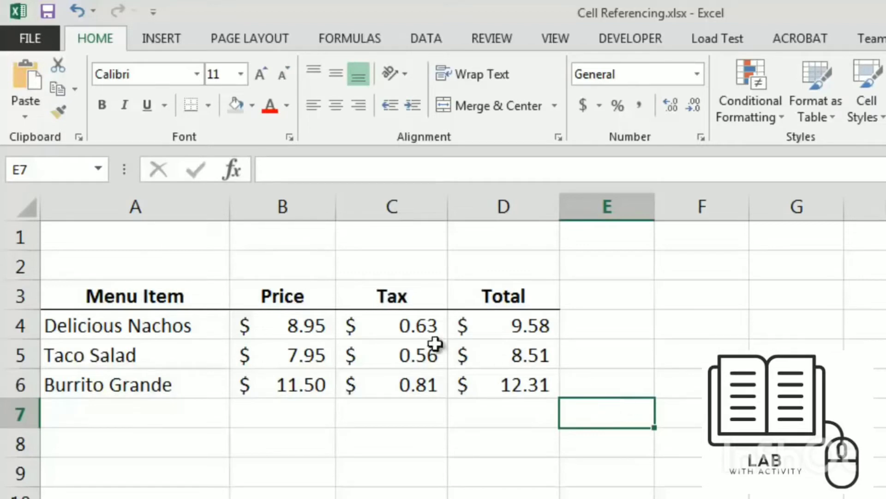
# Enter the label "Tax rate:" in cell A1 and the rate 0.075 in cell B1.
pyautogui.click(204, 238)
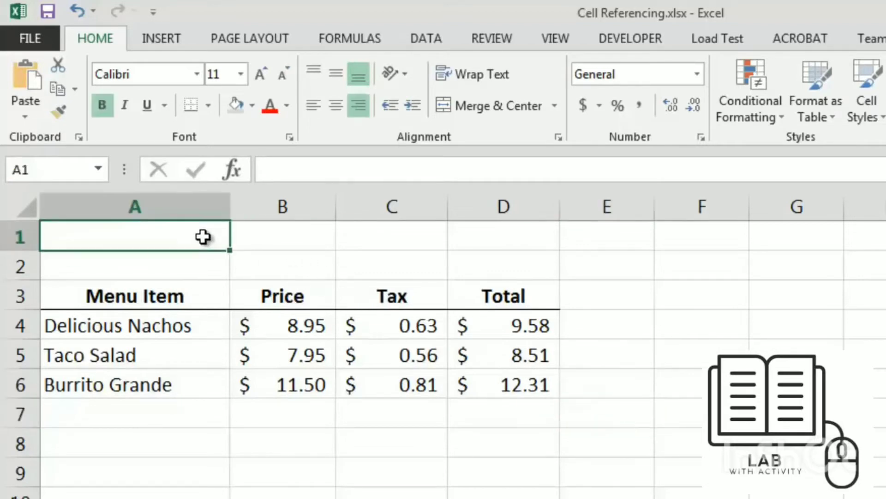
pyautogui.write('Tax')
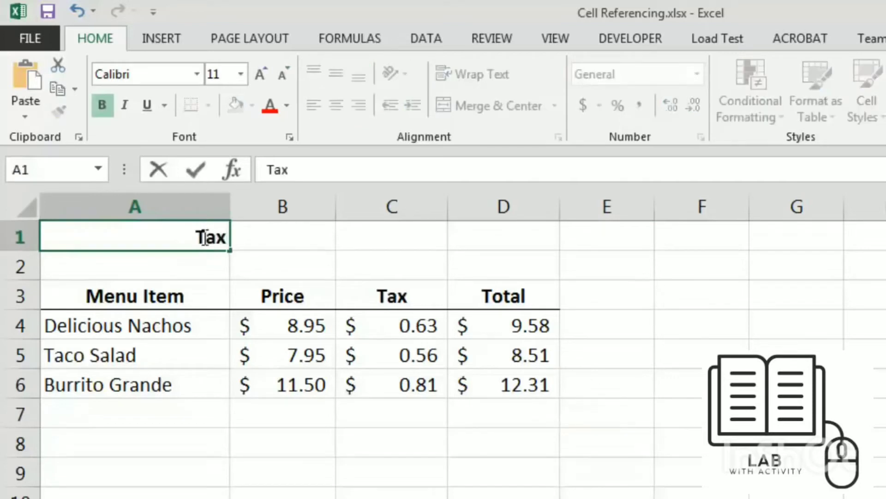
pyautogui.write(' rate:')
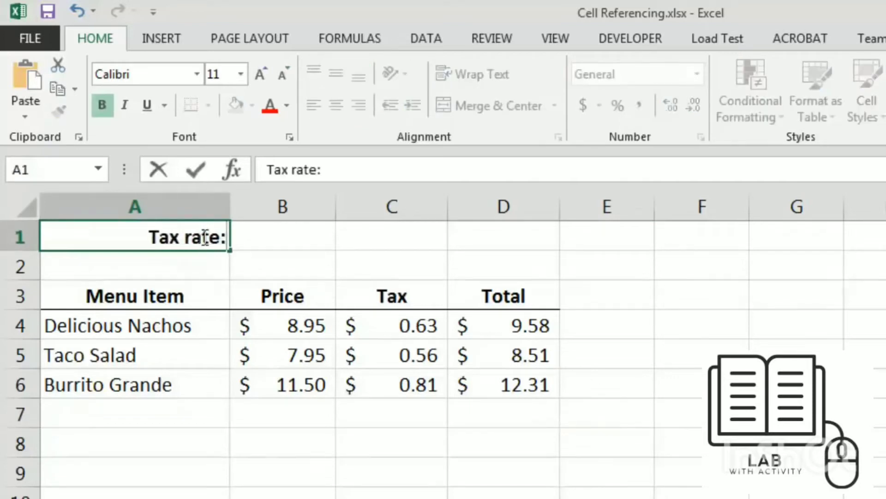
pyautogui.click(281, 237)
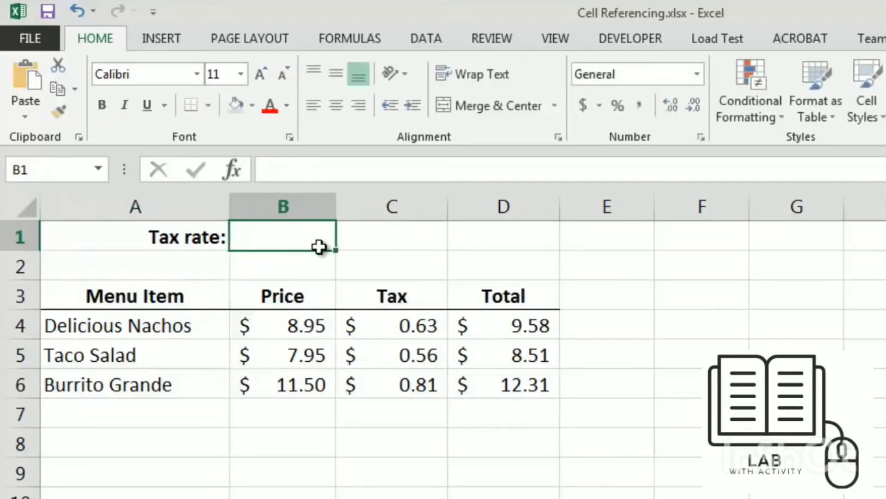
pyautogui.write('0')
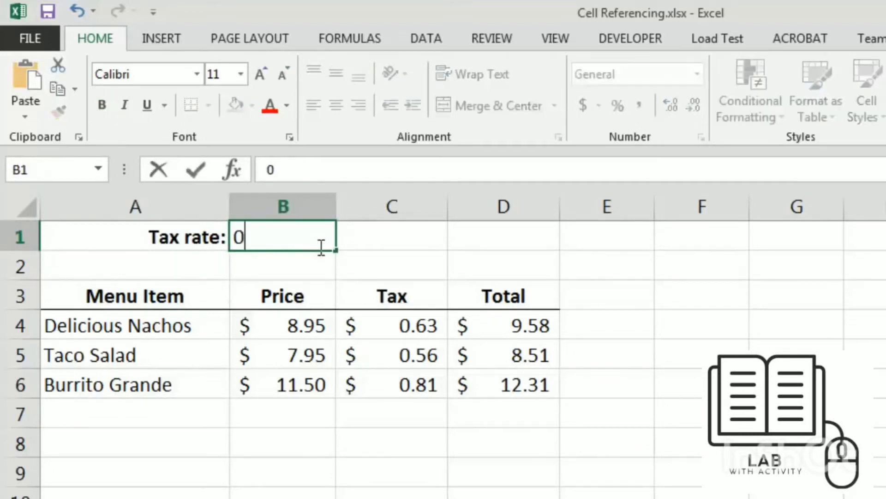
pyautogui.write('.075')
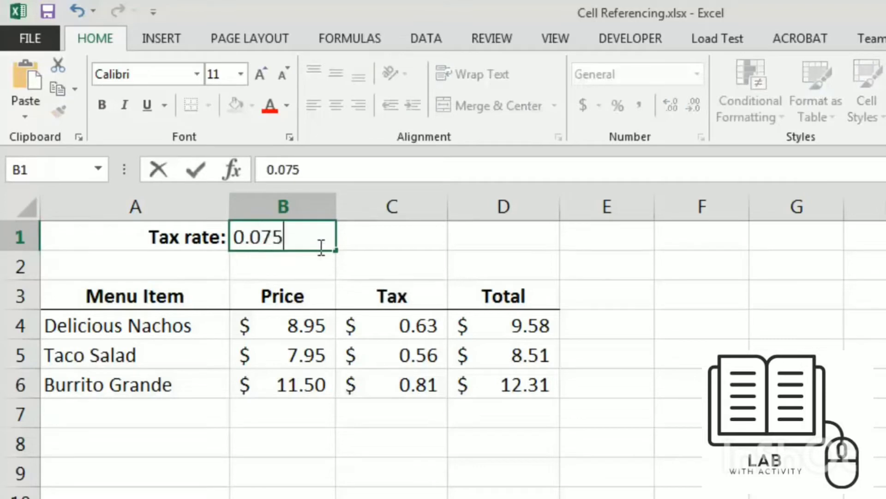
pyautogui.press('Return')
# Format the tax rate in B1 as a percentage with two decimal places.
pyautogui.click(318, 239)
pyautogui.click(618, 105)
pyautogui.click(670, 105)
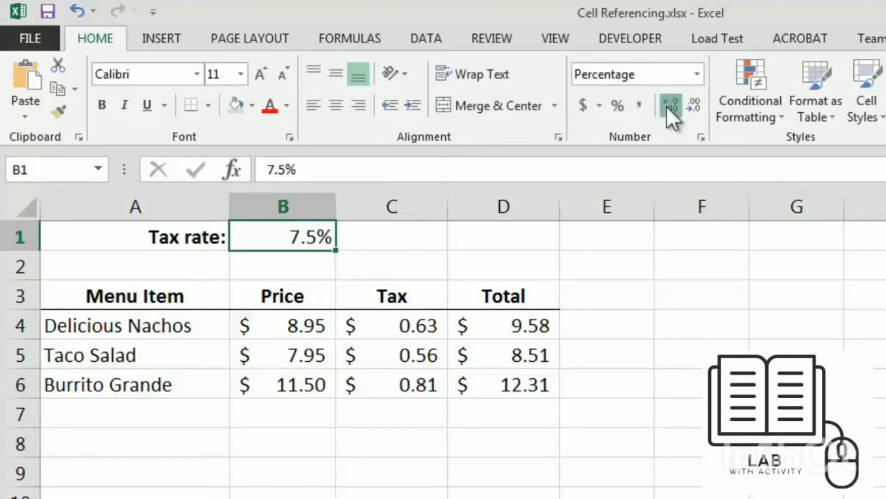
pyautogui.click(666, 107)
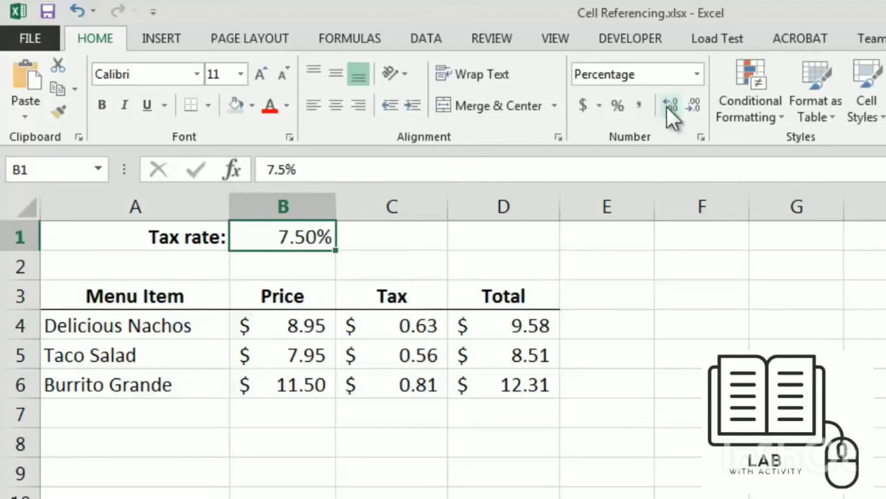
pyautogui.click(427, 238)
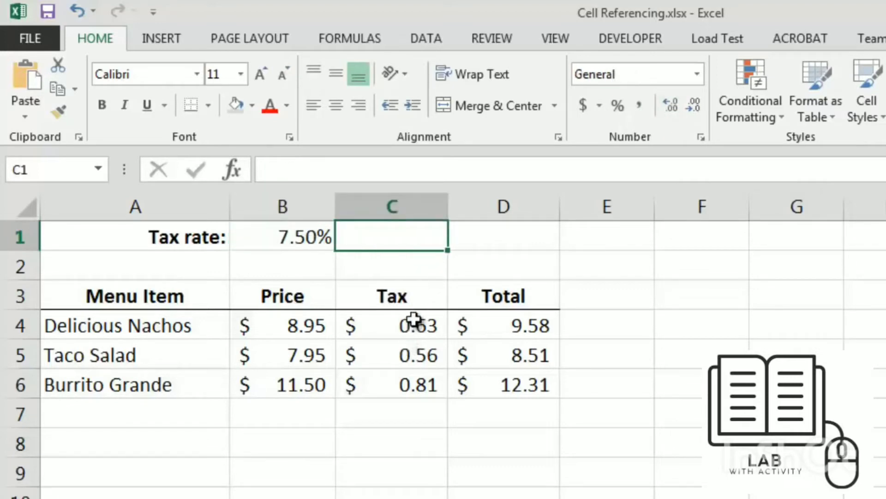
# Clear the existing tax amounts from cells C4 through C6.
pyautogui.moveTo(410, 318); pyautogui.dragTo(414, 370)
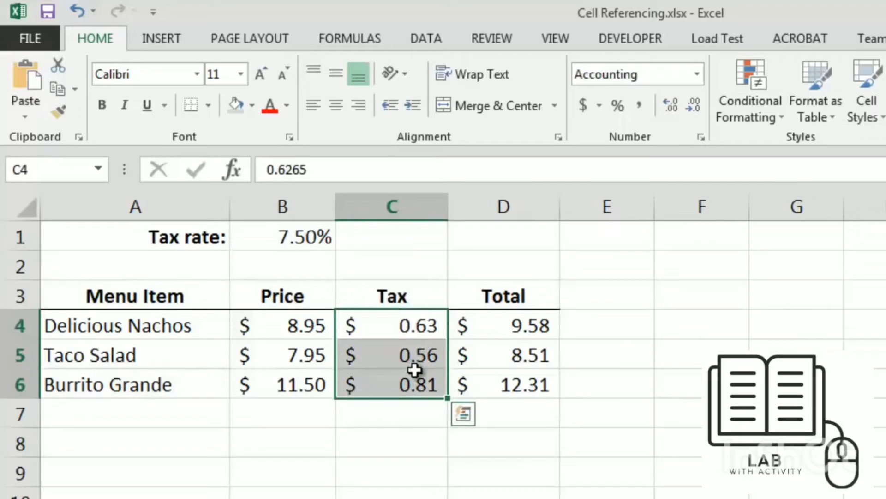
pyautogui.press('Delete')
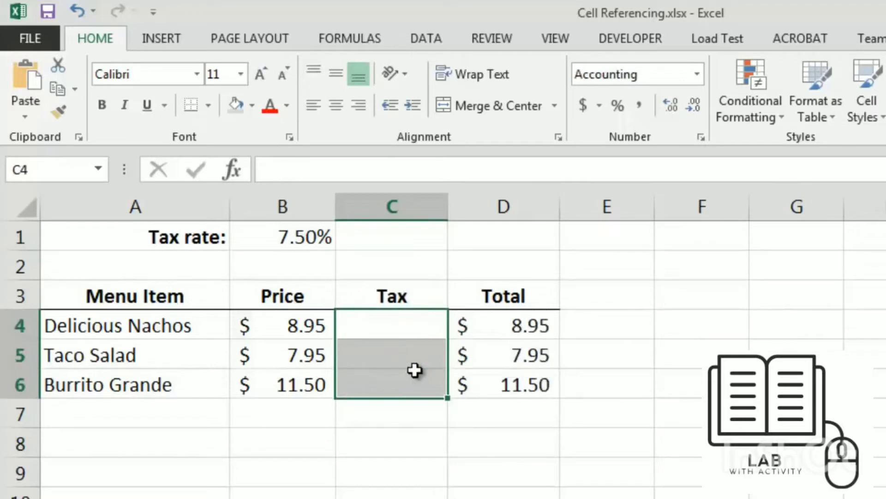
pyautogui.click(413, 413)
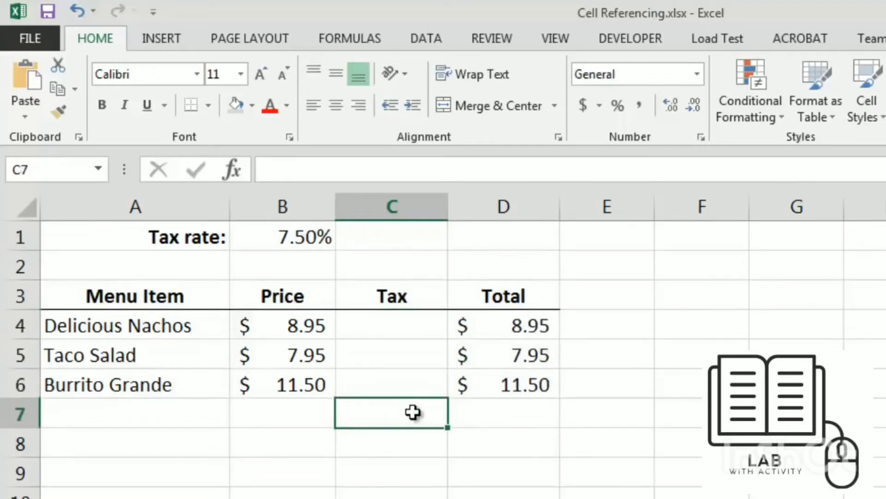
# Enter the formula =B4*B1 in cell C4 to calculate the tax for Delicious Nachos.
pyautogui.click(390, 325)
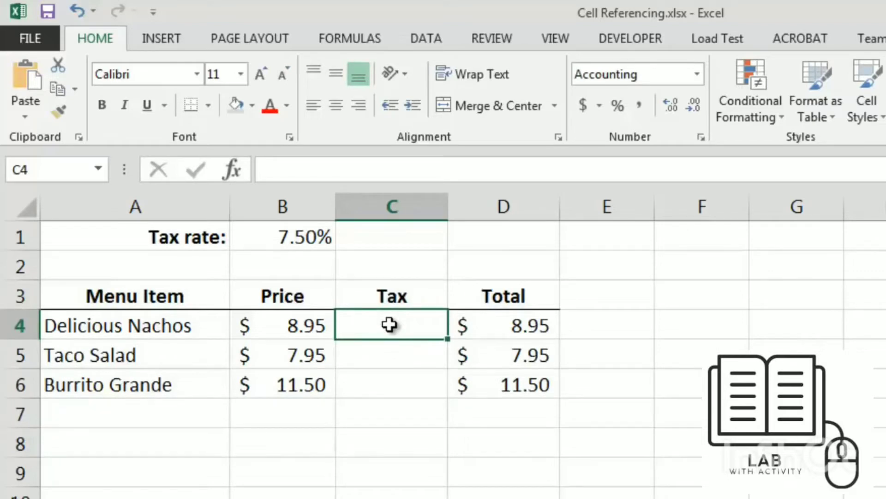
pyautogui.write('=')
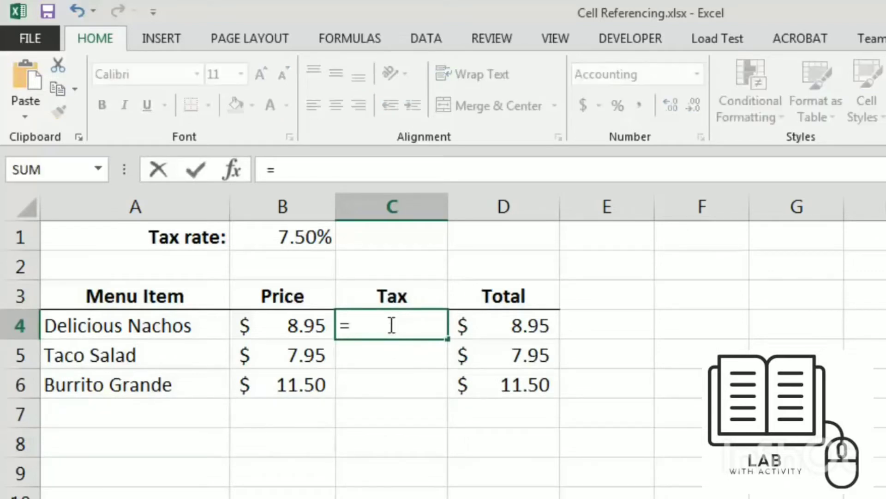
pyautogui.write('B4')
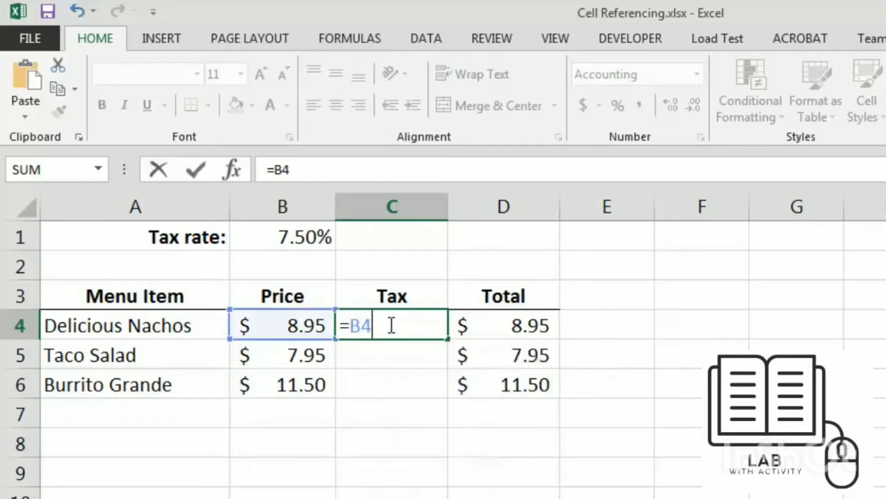
pyautogui.write('*B1')
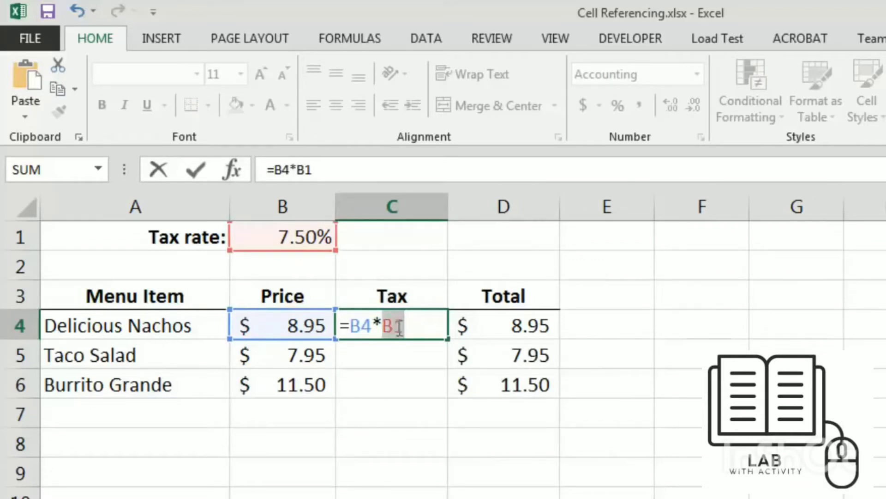
pyautogui.press('Return')
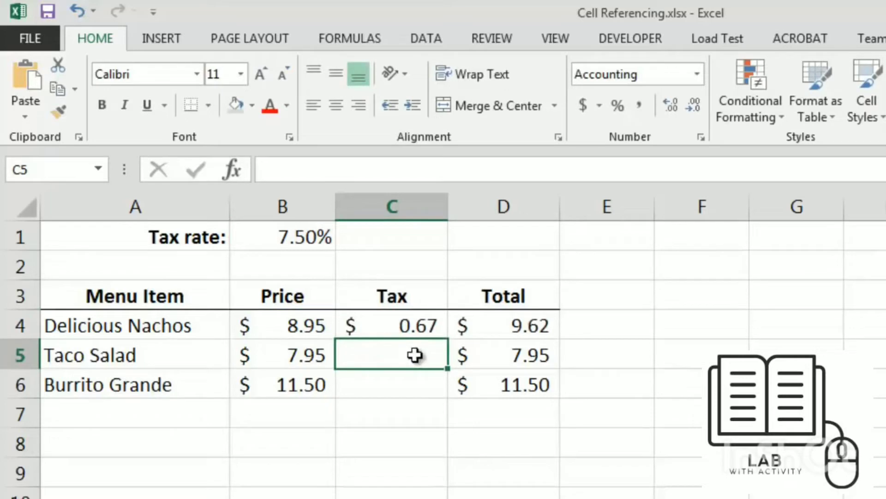
# Fill the tax formula from C4 down through C6 for Taco Salad and Burrito Grande.
pyautogui.click(420, 325)
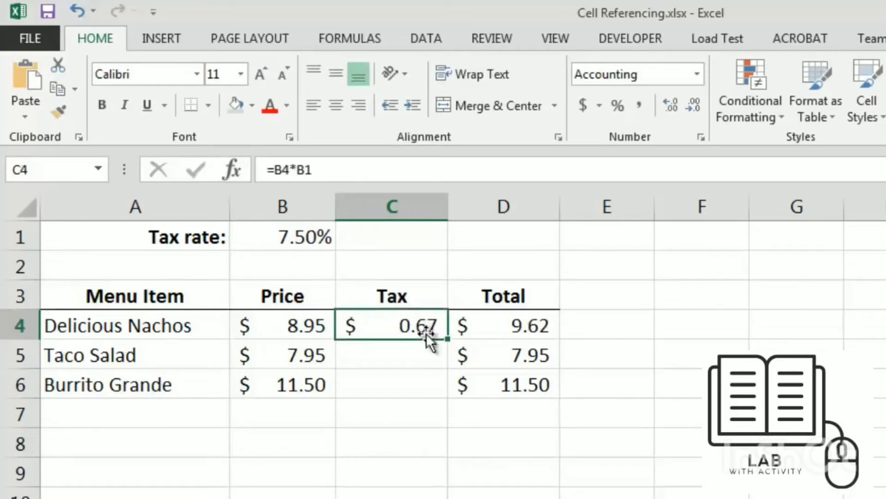
pyautogui.moveTo(450, 340); pyautogui.dragTo(441, 395)
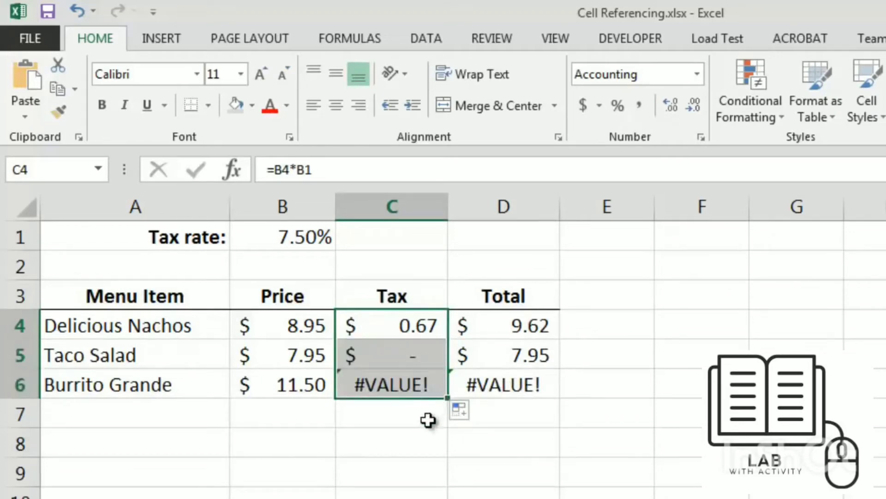
pyautogui.click(428, 421)
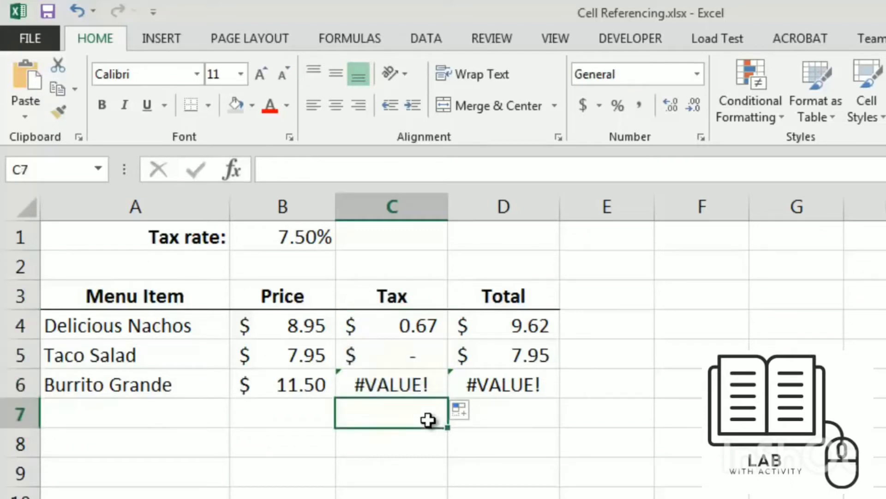
# Inspect the copied tax formulas in C5 and C6 to see which cells they reference.
pyautogui.click(430, 358)
pyautogui.doubleClick(429, 358)
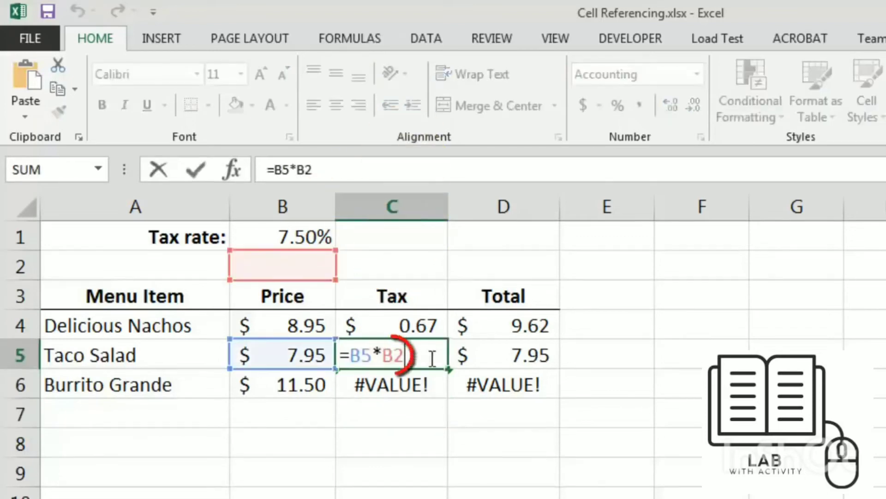
pyautogui.doubleClick(423, 386)
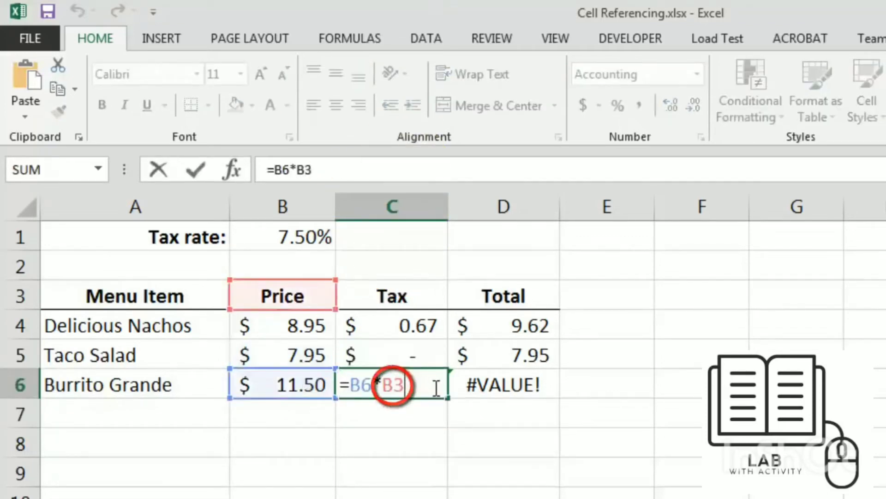
pyautogui.press('Return')
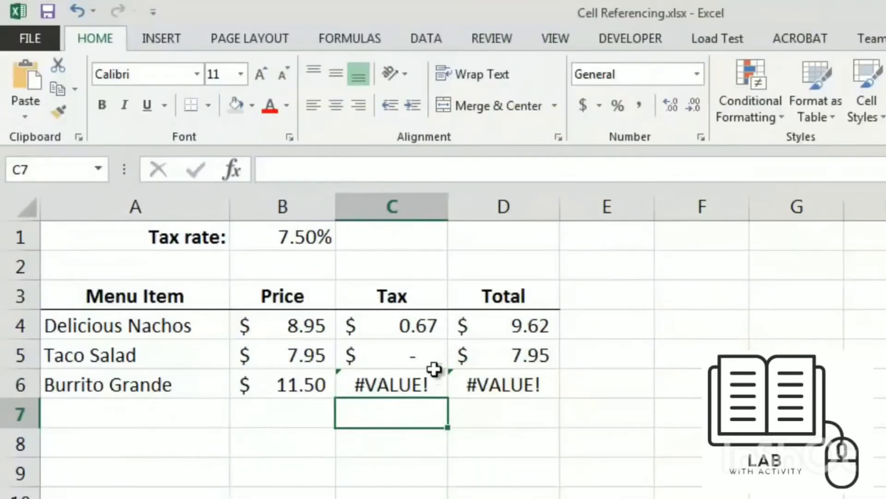
# Make the tax rate reference in cell C4 absolute so the formula reads =B4*$B$1.
pyautogui.doubleClick(431, 327)
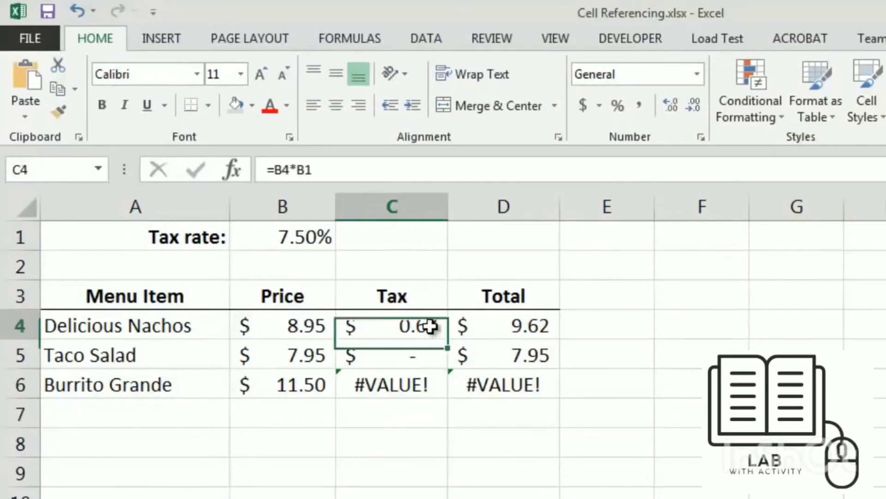
pyautogui.doubleClick(395, 327)
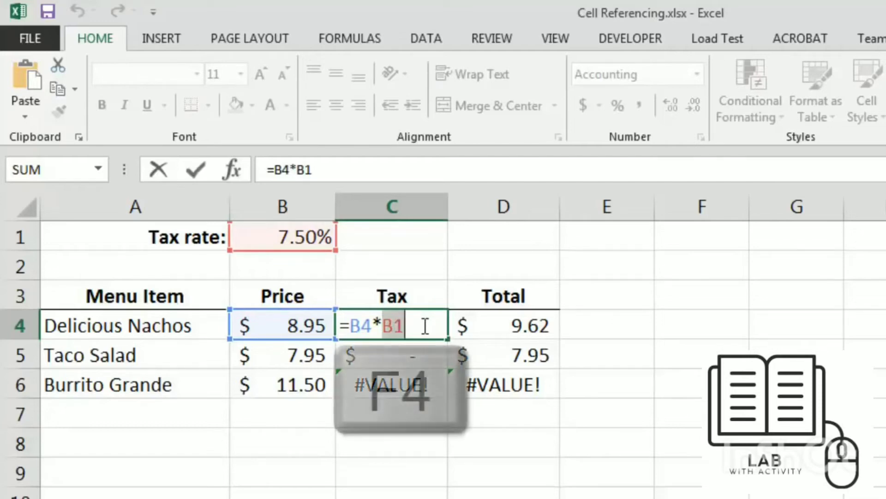
pyautogui.press('F4')
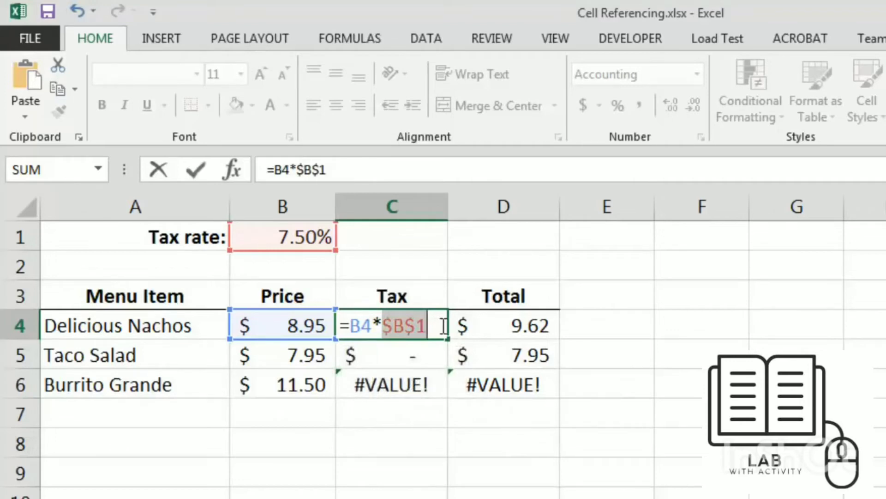
pyautogui.click(444, 326)
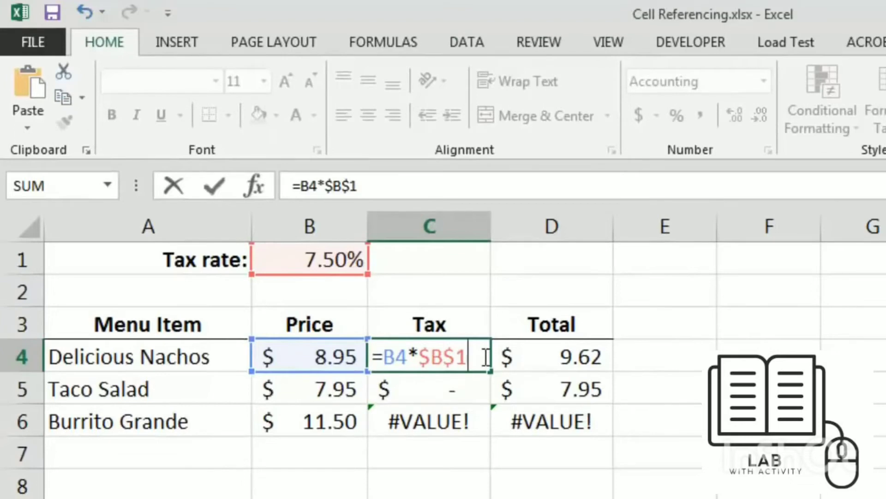
pyautogui.press('Return')
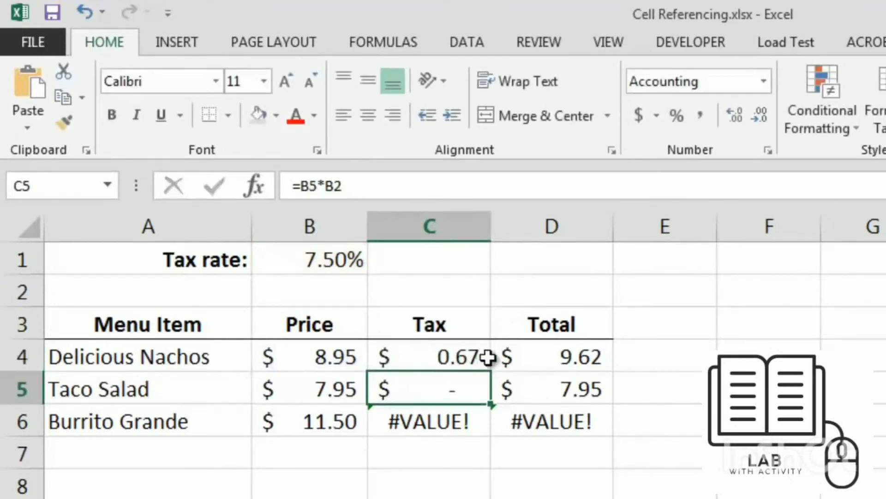
# Fill the corrected tax formula from C4 down through C6 for Taco Salad and Burrito Grande.
pyautogui.click(471, 357)
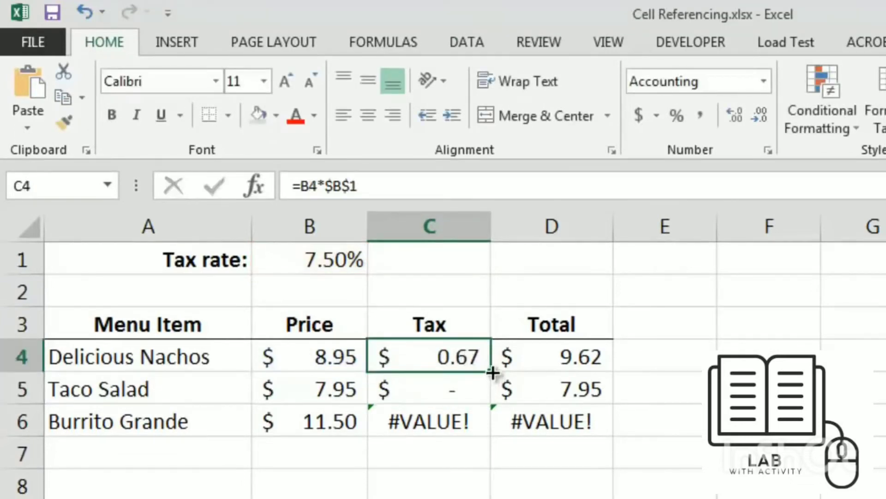
pyautogui.moveTo(493, 377); pyautogui.dragTo(485, 433)
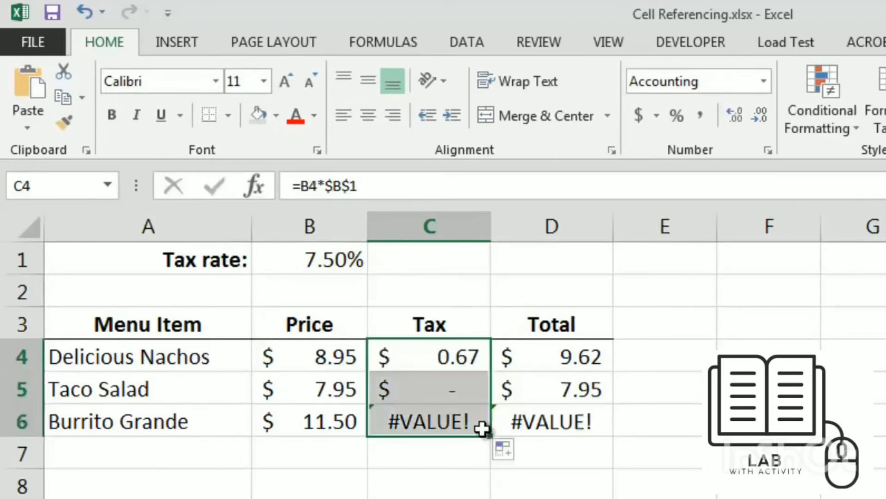
pyautogui.click(473, 460)
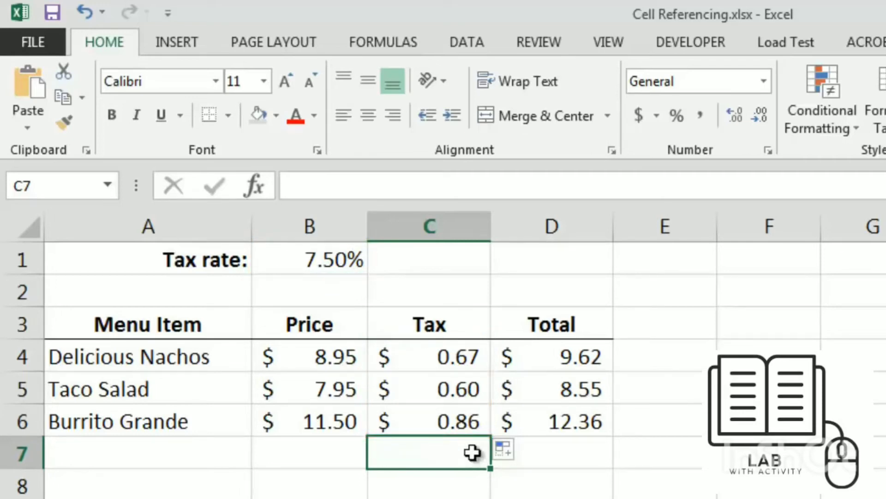
# Change the tax rate in cell B1 to 9% and replace that with 6%.
pyautogui.click(326, 261)
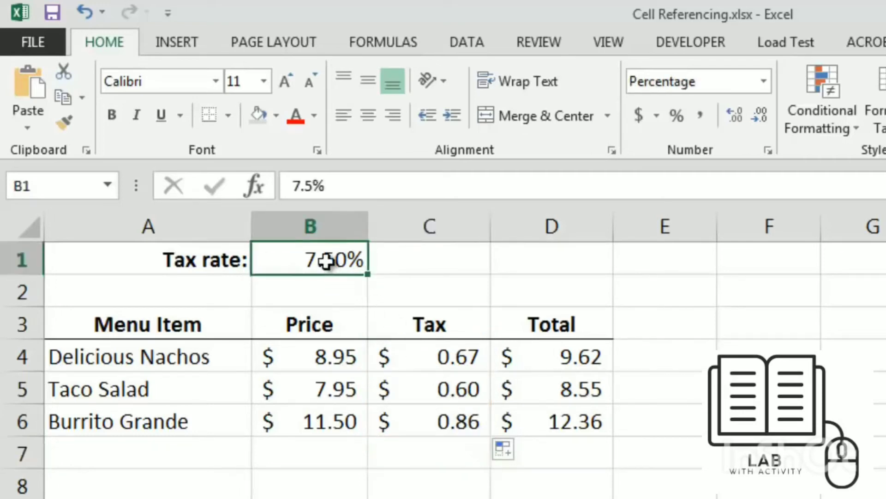
pyautogui.write('.0')
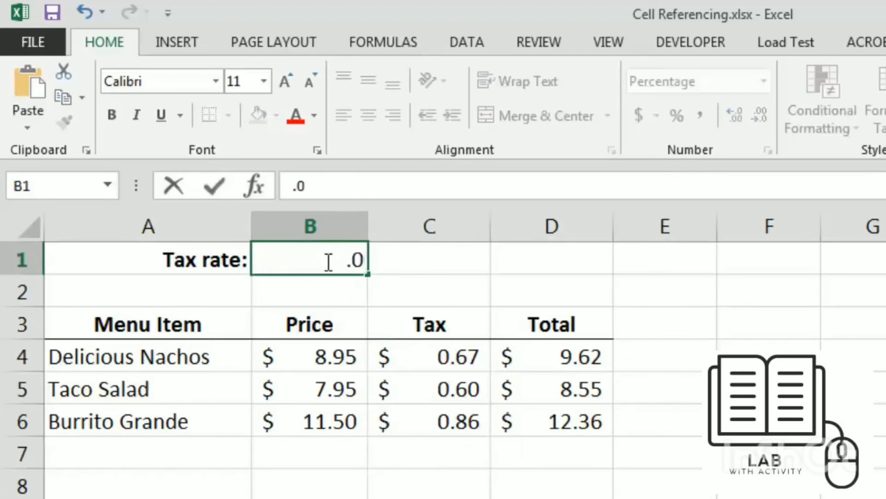
pyautogui.write('9')
pyautogui.press('Return')
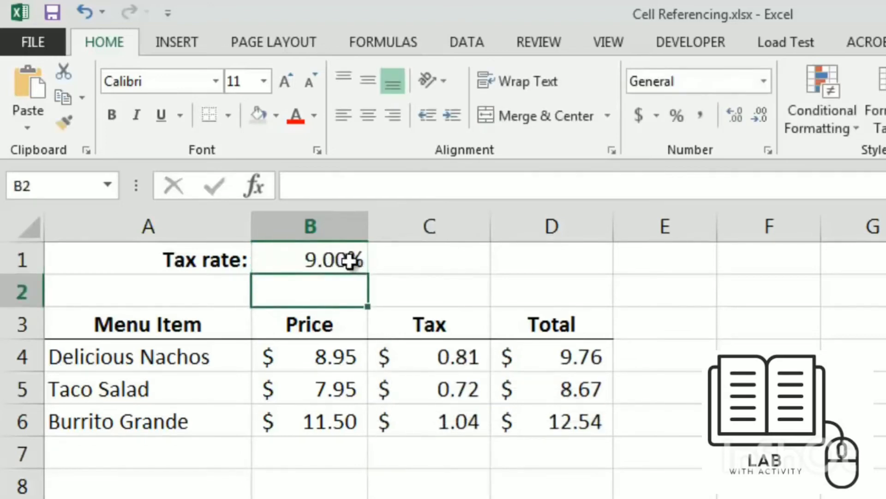
pyautogui.click(348, 259)
pyautogui.doubleClick(348, 262)
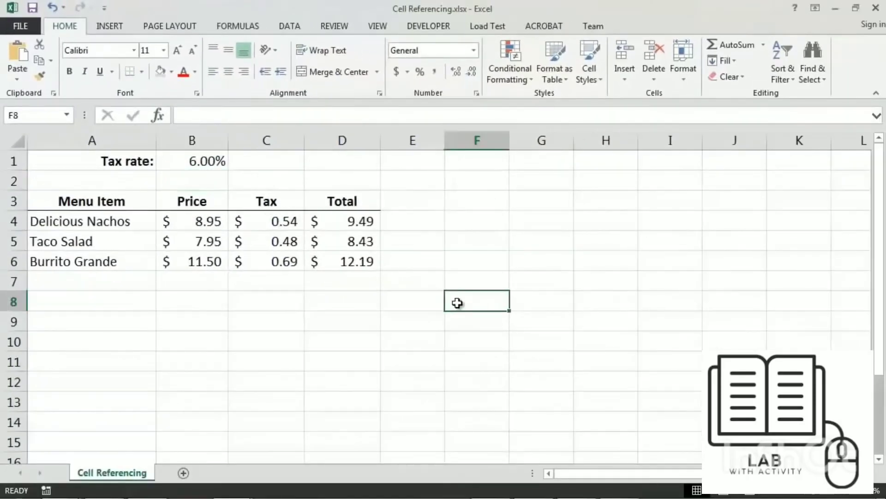
# Enter the numbers 1 through 9 in cells F8 to H10, three per row.
pyautogui.write('1')
pyautogui.press('Tab')
pyautogui.write('2')
pyautogui.press('Tab')
pyautogui.write('3')
pyautogui.press('Return')
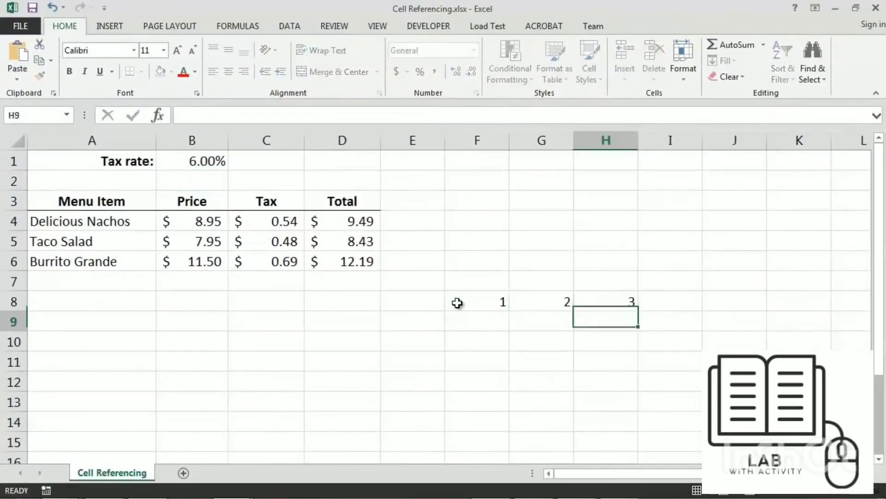
pyautogui.write('4')
pyautogui.press('Tab')
pyautogui.write('5')
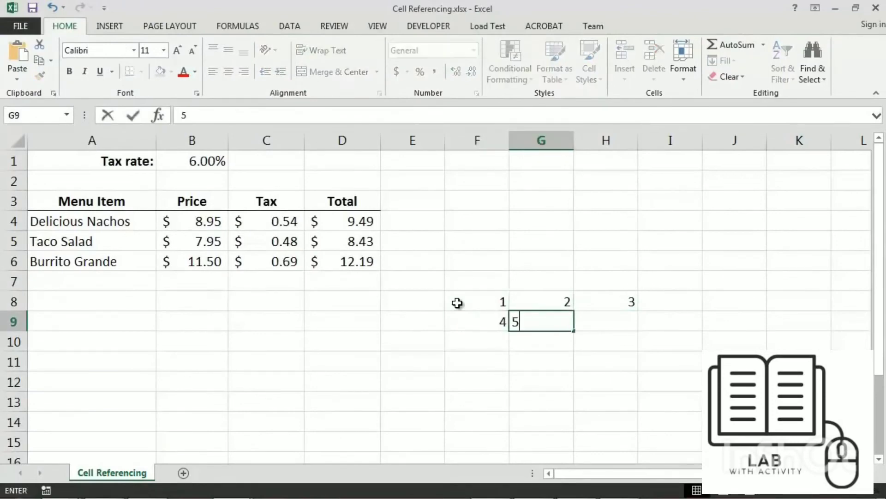
pyautogui.press('Tab')
pyautogui.write('6')
pyautogui.press('Return')
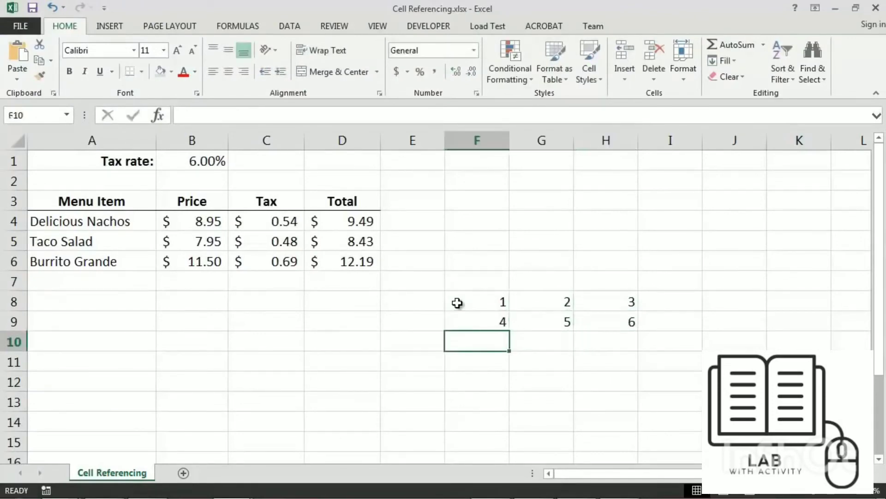
pyautogui.write('7')
pyautogui.press('Tab')
pyautogui.write('8')
pyautogui.press('Tab')
pyautogui.write('9')
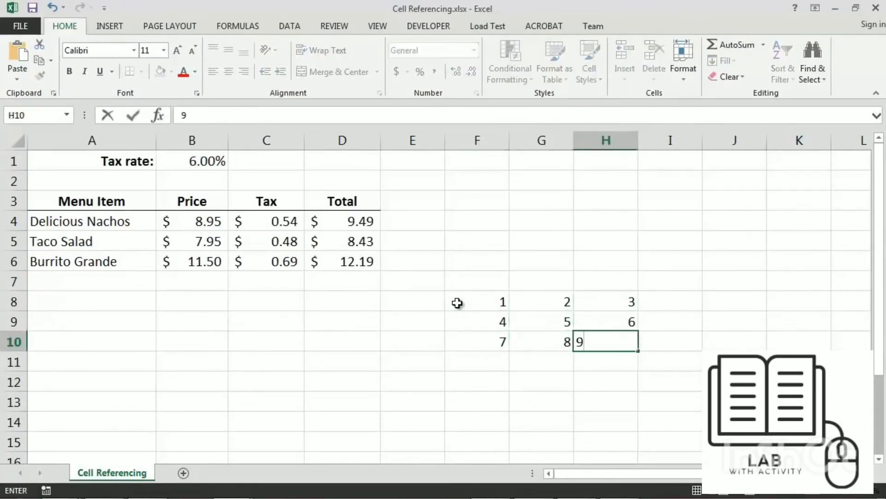
pyautogui.press('Up')
# Apply outside borders to the number block F8:H10.
pyautogui.moveTo(467, 302); pyautogui.dragTo(583, 342)
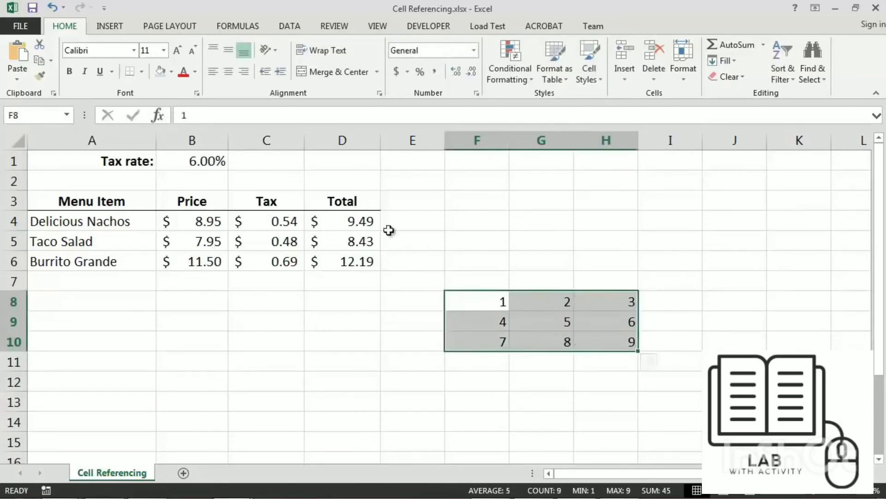
pyautogui.click(142, 72)
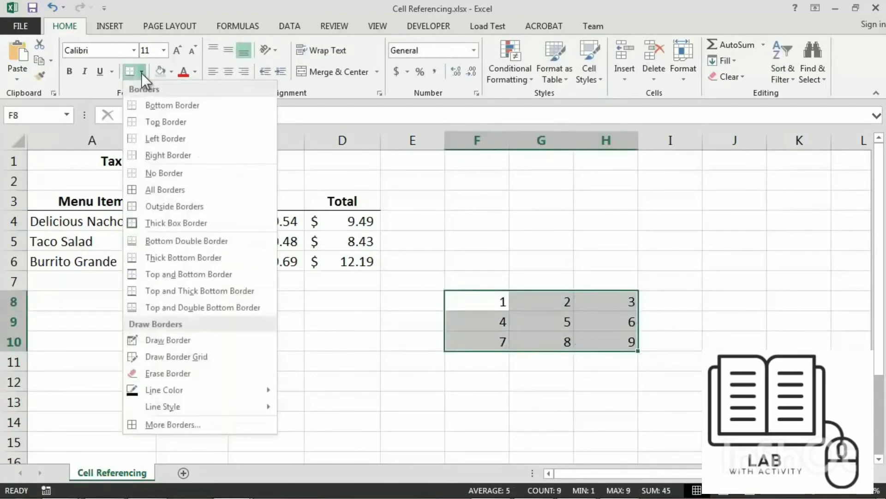
pyautogui.click(182, 206)
pyautogui.click(640, 385)
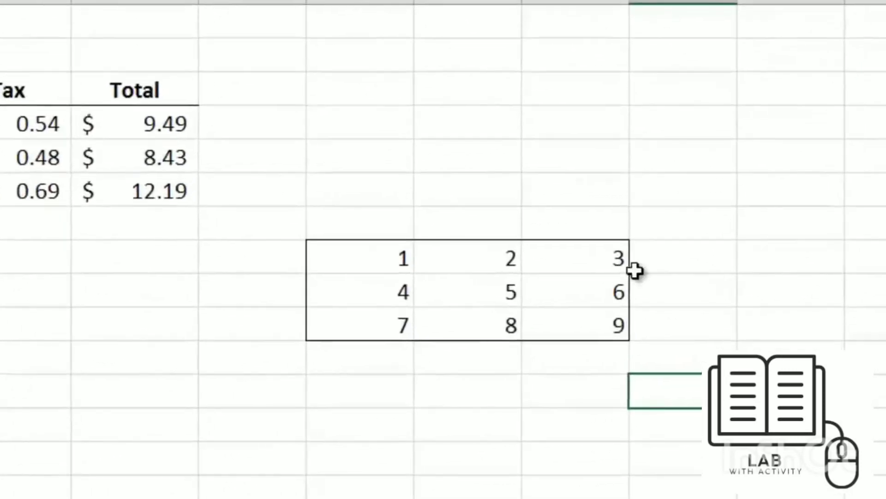
# Enter the mixed-reference formula =SUM(F$8:G$8) in cell I8, locking only the row.
pyautogui.click(655, 279)
pyautogui.write('=')
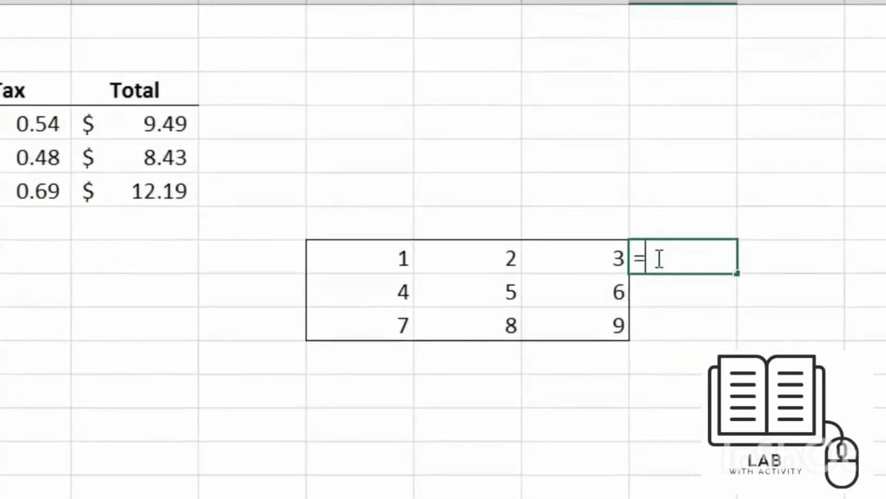
pyautogui.write('SUM(')
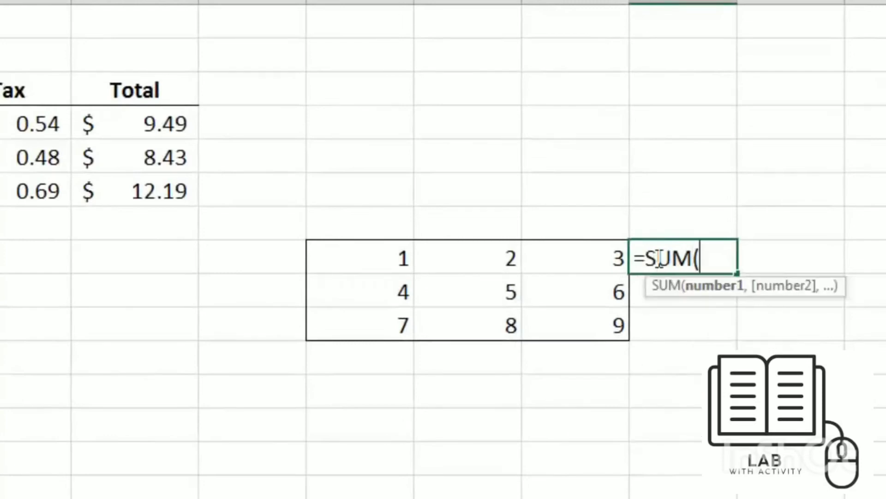
pyautogui.moveTo(403, 269); pyautogui.dragTo(442, 263)
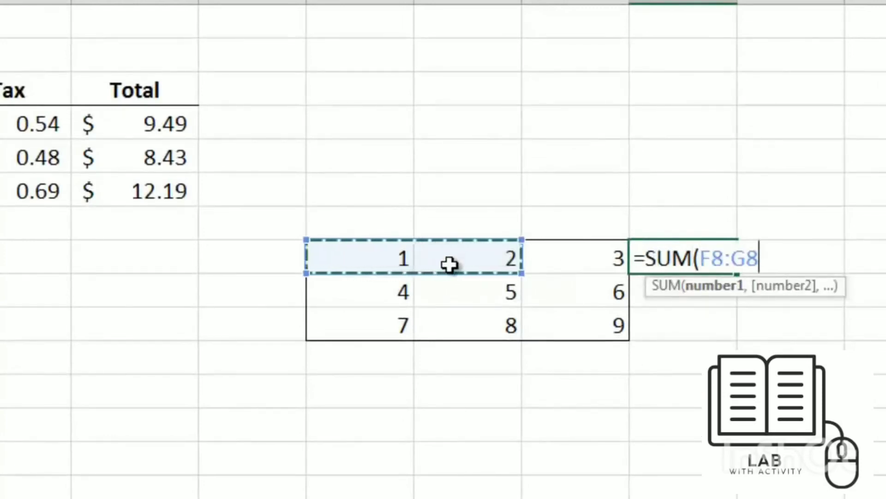
pyautogui.press('F4')
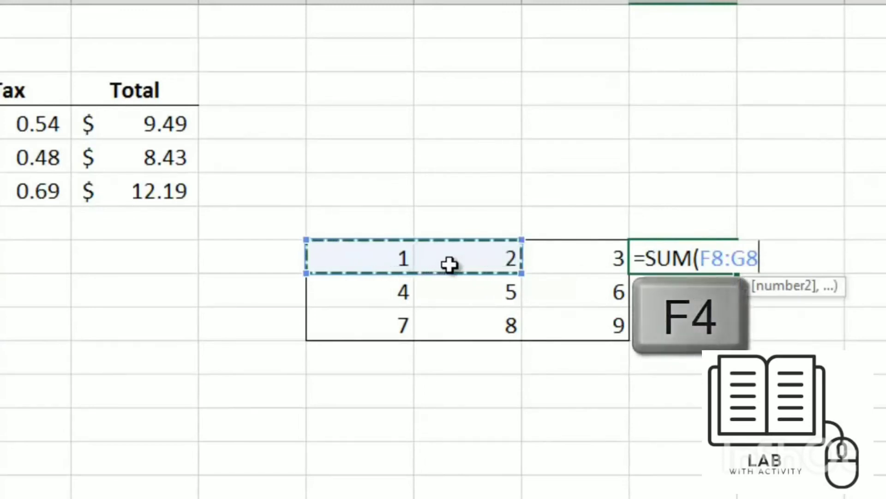
pyautogui.press('F4')
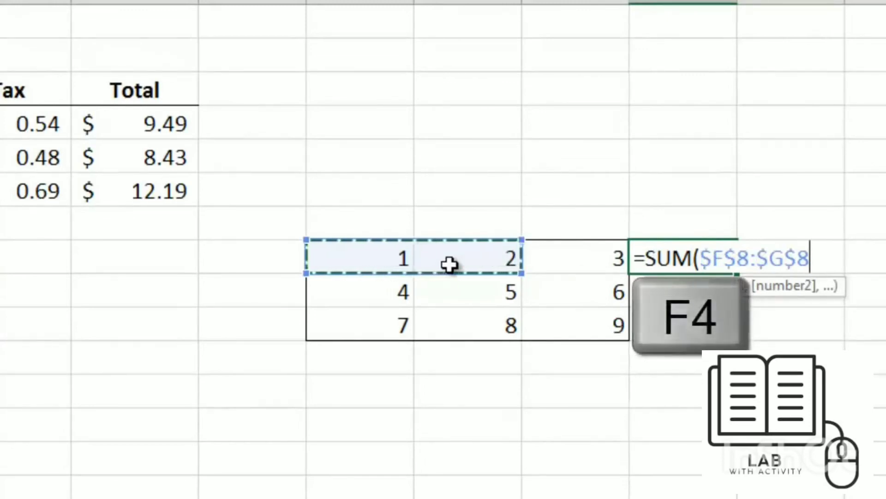
pyautogui.press('F4')
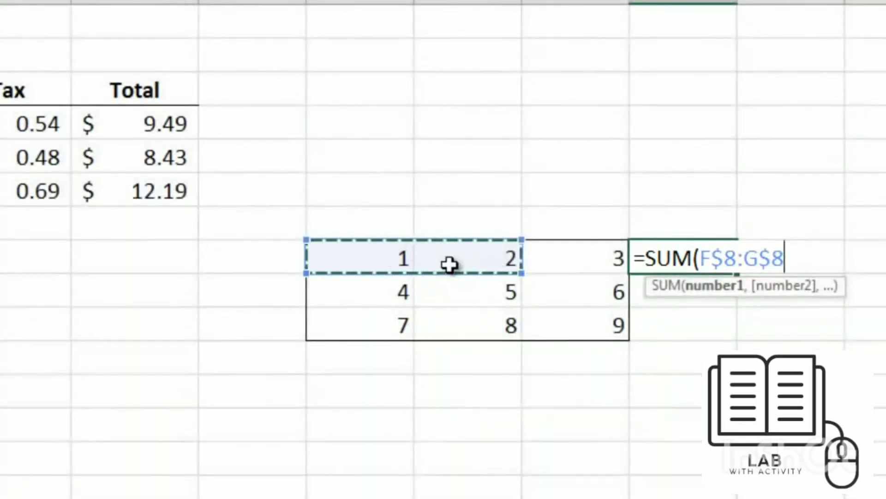
pyautogui.write(')')
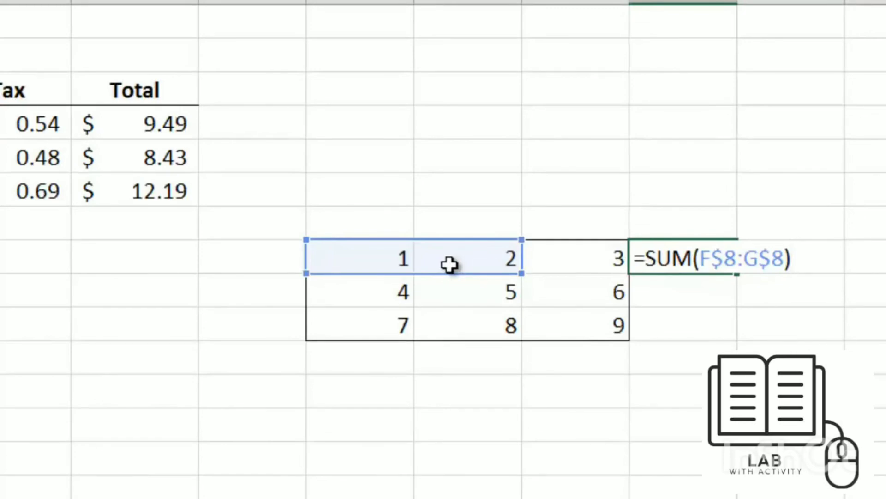
pyautogui.press('Return')
# Fill the sum formula from I8 down to I10 and across into J8:J10.
pyautogui.click(717, 254)
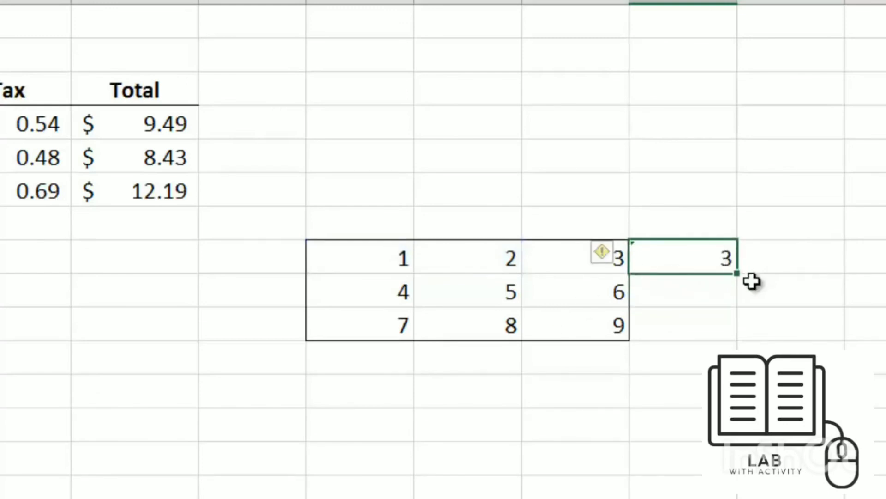
pyautogui.moveTo(738, 274); pyautogui.dragTo(739, 338)
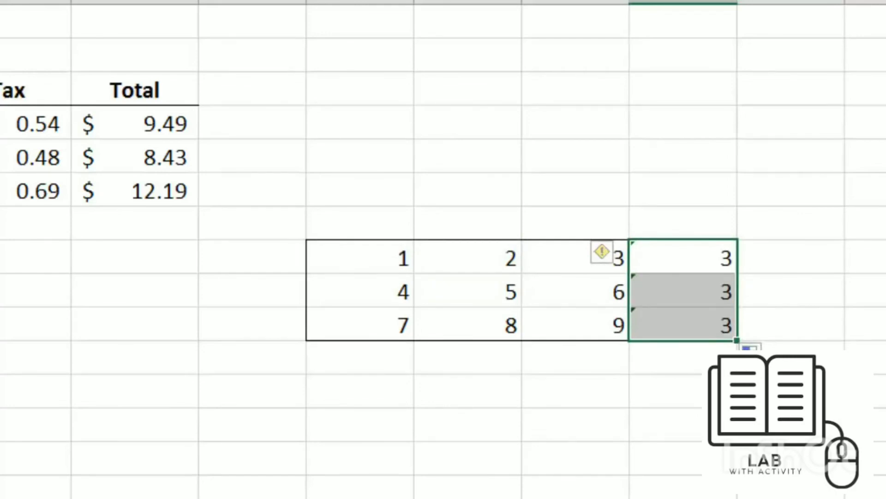
pyautogui.moveTo(725, 256); pyautogui.dragTo(835, 337)
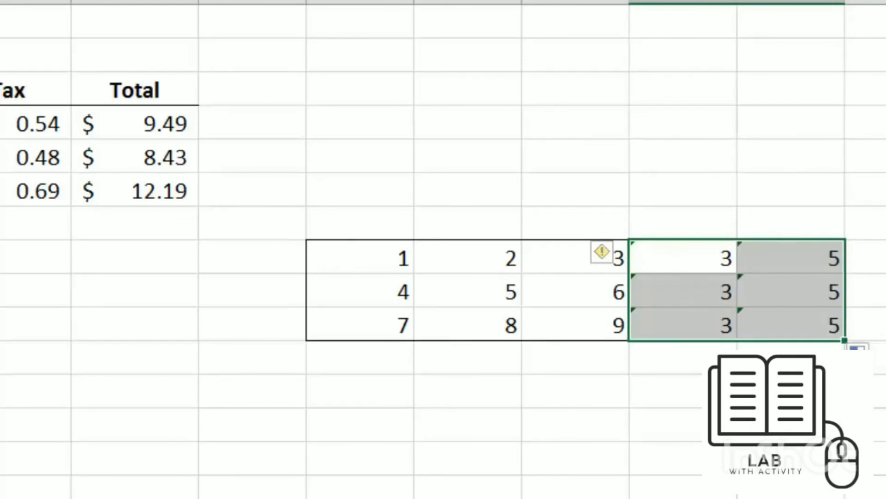
pyautogui.click(791, 358)
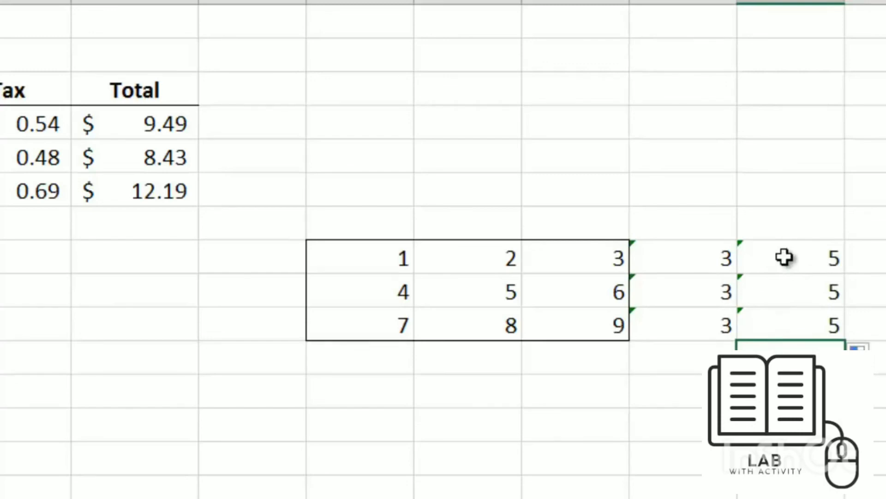
# Clear the copied sum formulas from J8:J10 and I9:I10, and reselect cell I8.
pyautogui.moveTo(785, 257); pyautogui.dragTo(789, 325)
pyautogui.press('Delete')
pyautogui.moveTo(725, 297); pyautogui.dragTo(716, 323)
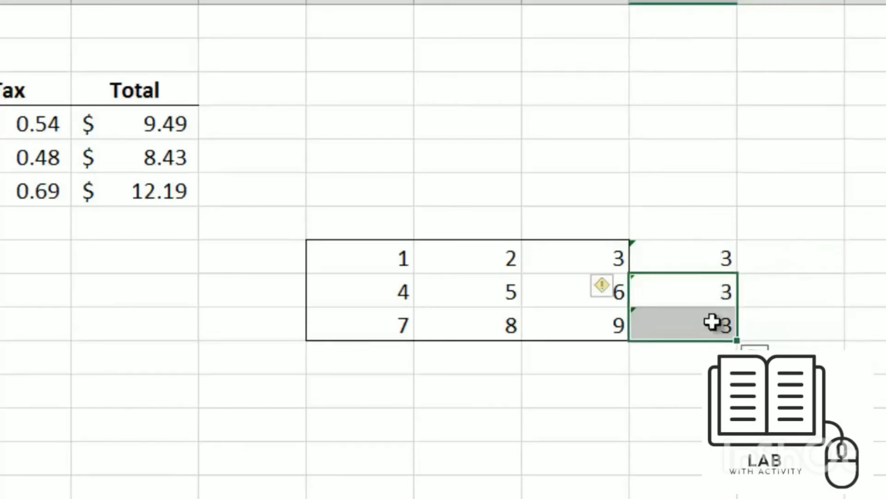
pyautogui.press('Delete')
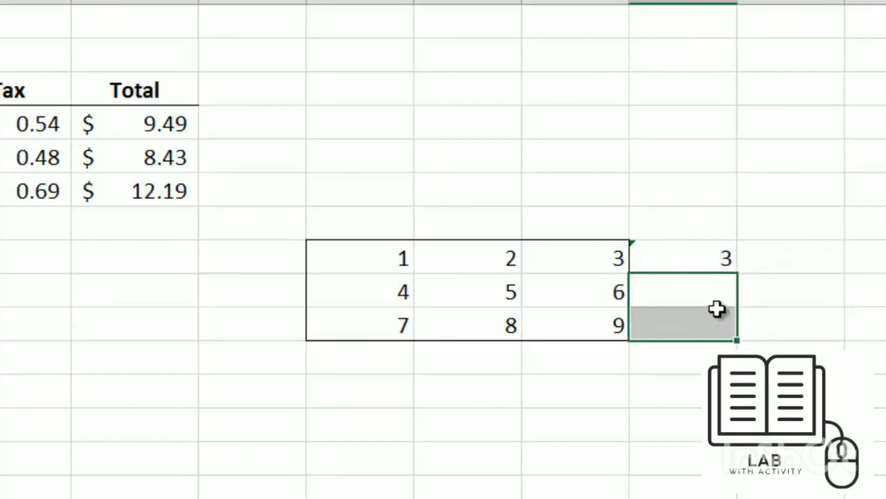
pyautogui.click(760, 298)
pyautogui.click(729, 255)
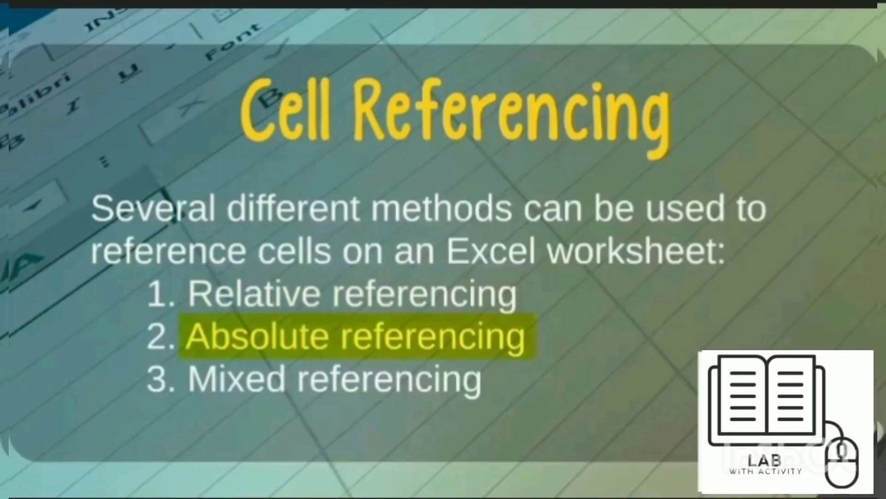